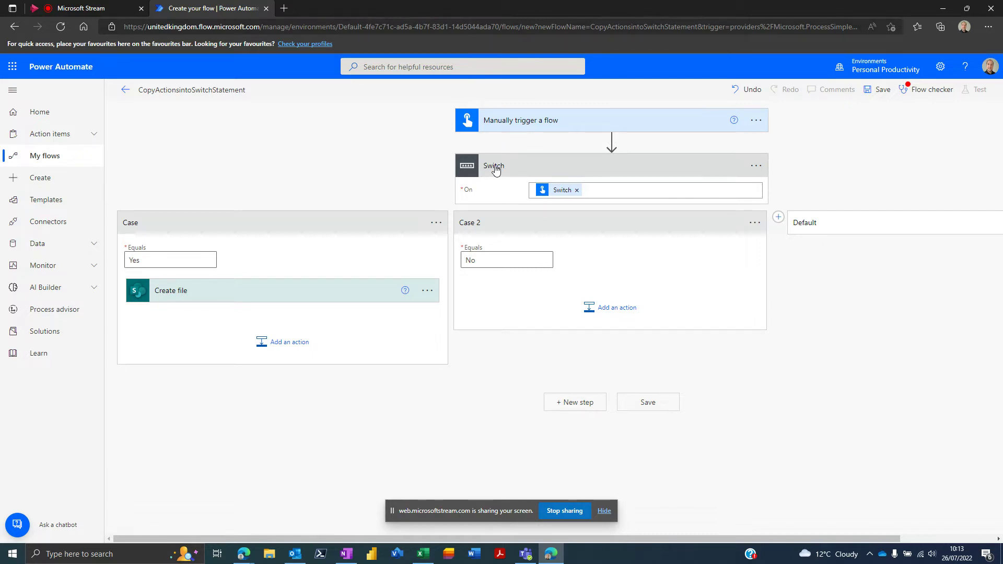
Step: Expand the trigger's Yes/No input and the Yes case's Create file card (Yes.docx to /Shared Documents)
click(562, 120)
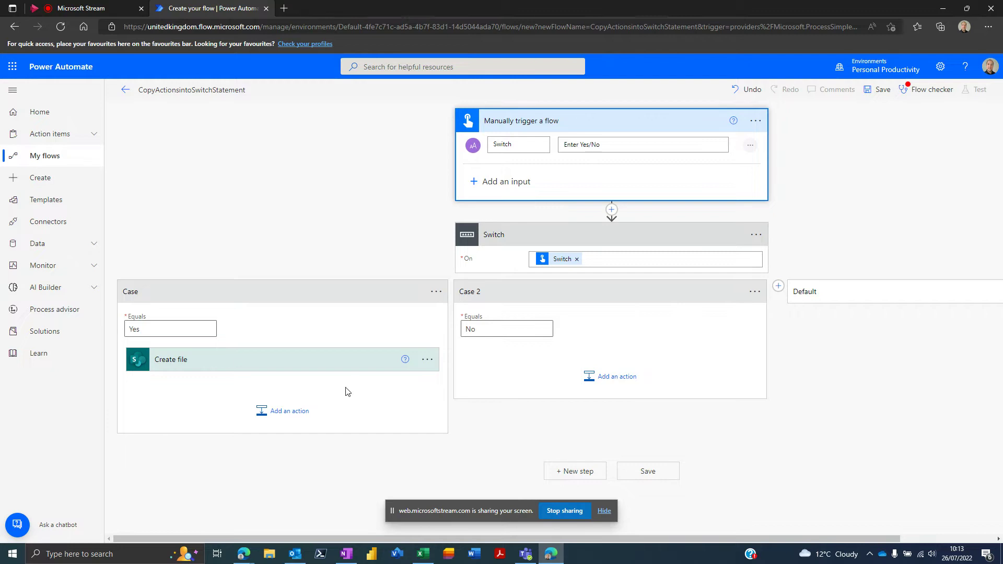
click(382, 369)
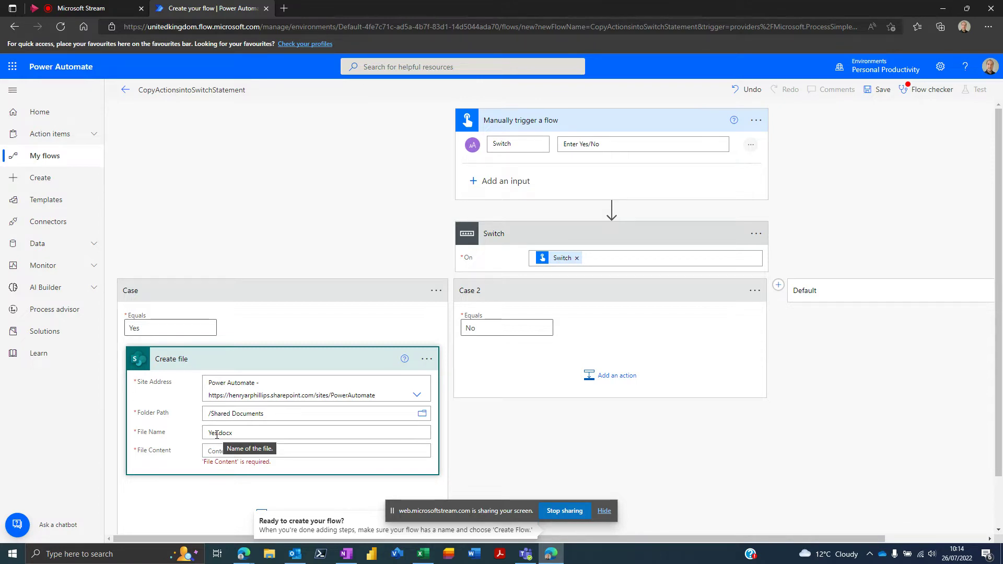
Step: Copy the Yes case's Create file action to the clipboard
click(427, 359)
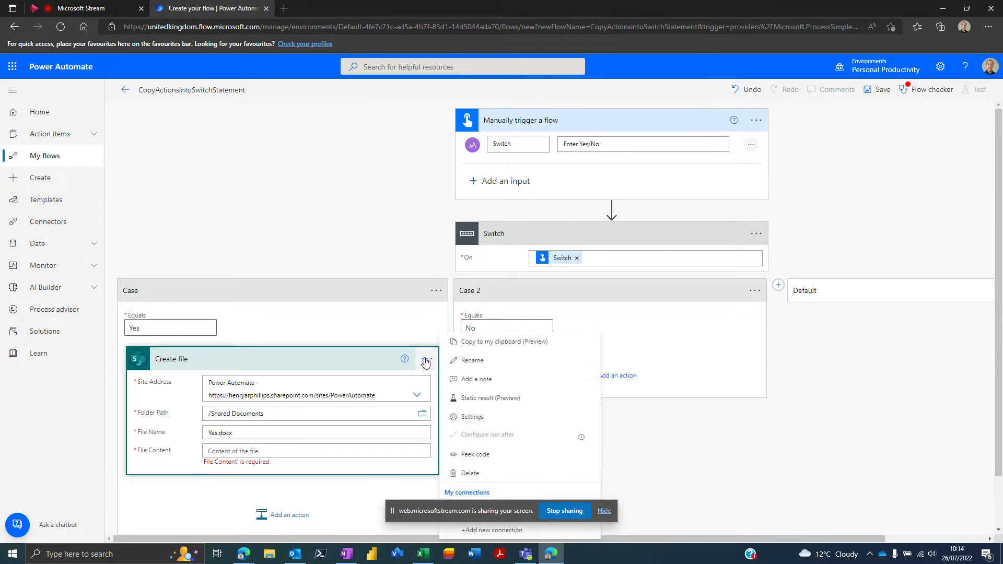
click(494, 343)
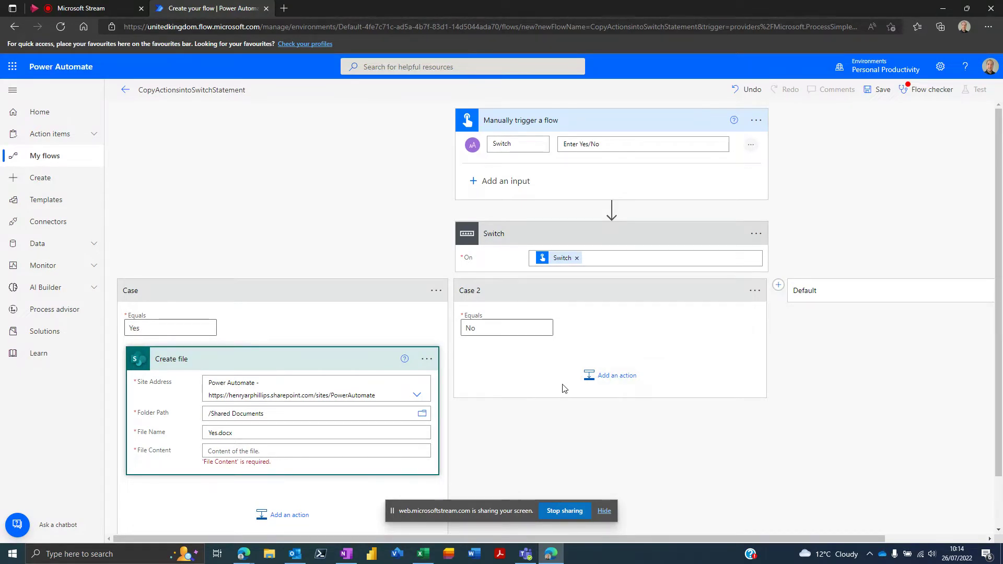
click(427, 359)
click(505, 352)
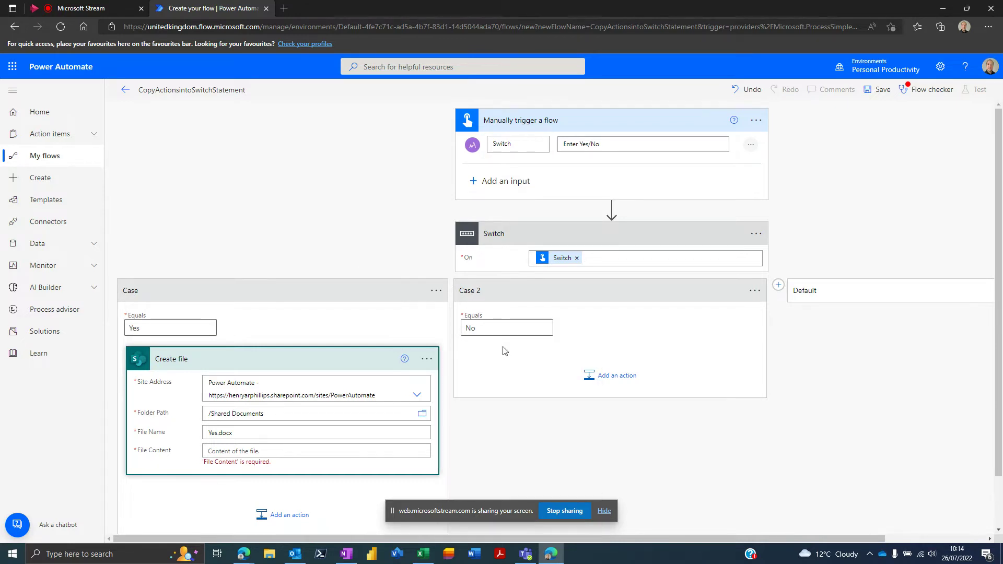
Step: View My clipboard from the No case's Add an action, close it unused, and expand Create file
click(628, 383)
click(685, 323)
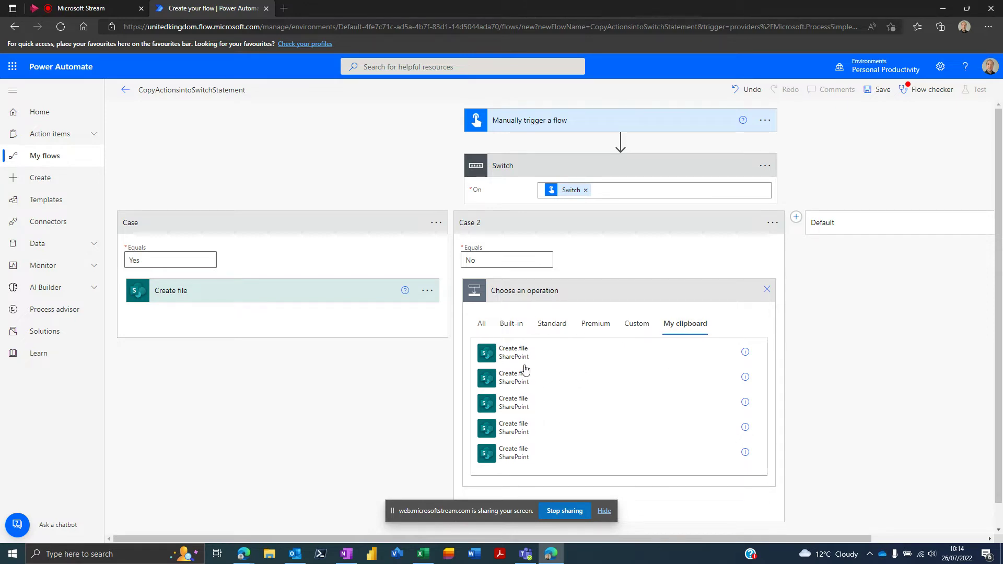
click(766, 289)
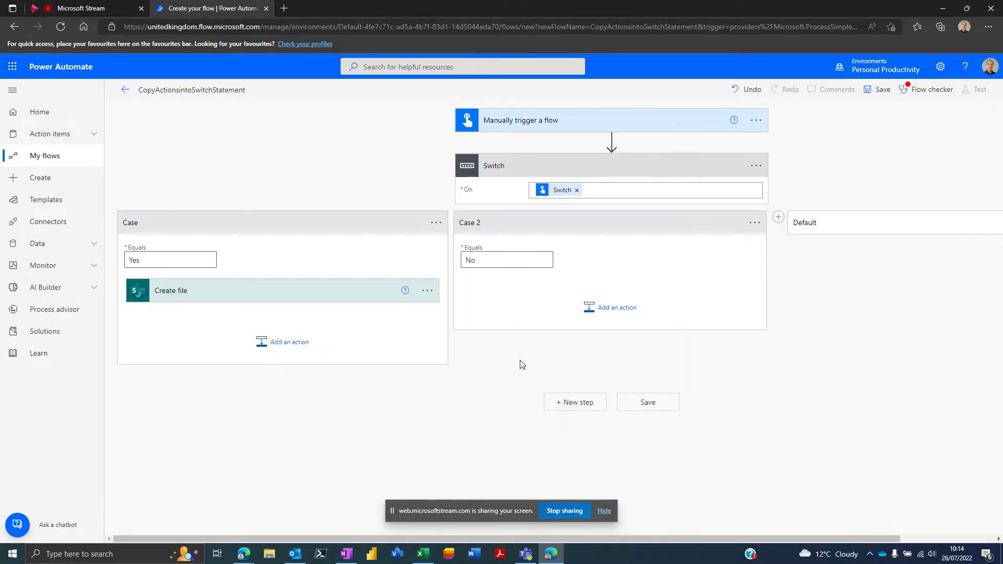
click(311, 294)
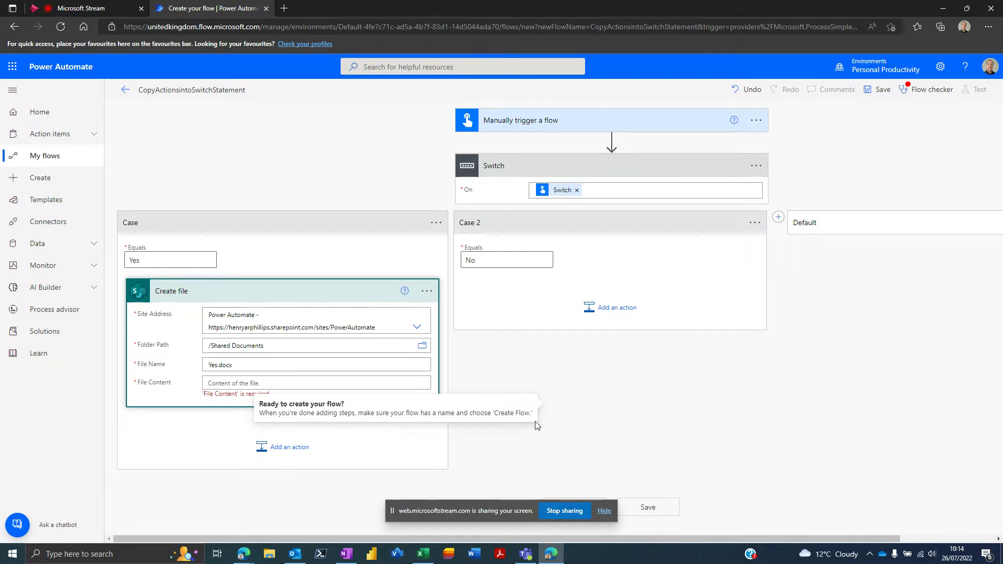
Step: Move Create file out below the Switch and copy it to the clipboard
drag(317, 291, 571, 489)
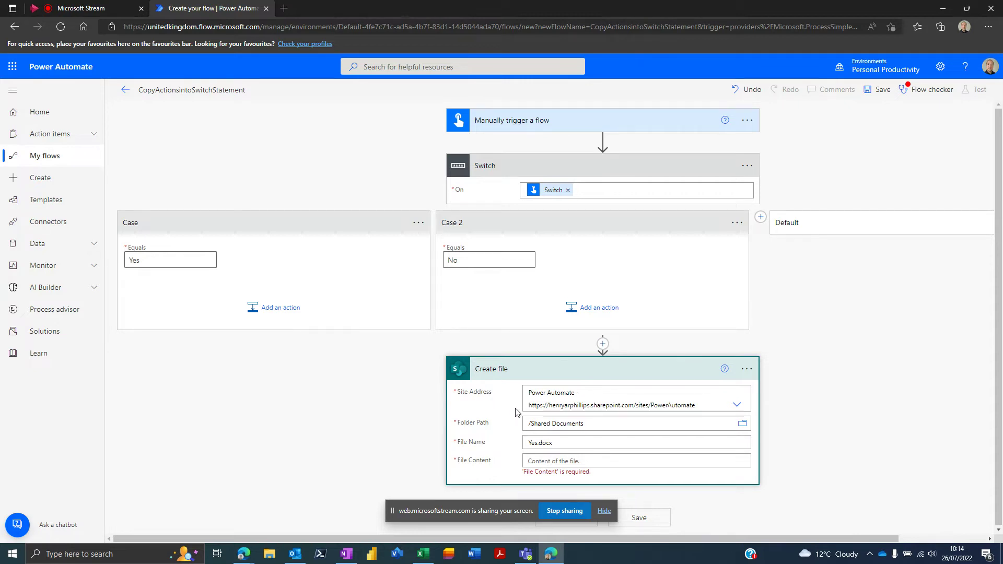
click(747, 370)
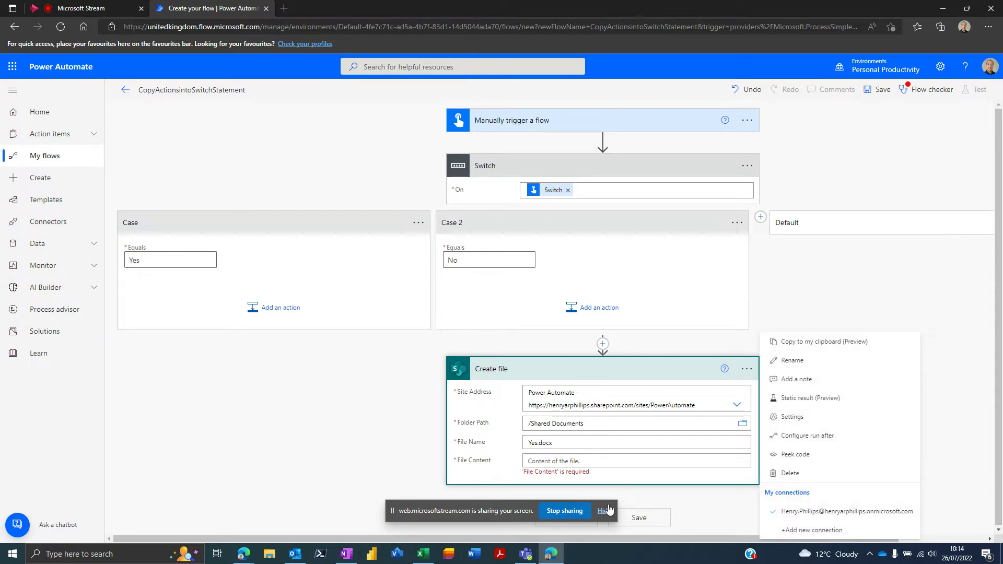
click(672, 497)
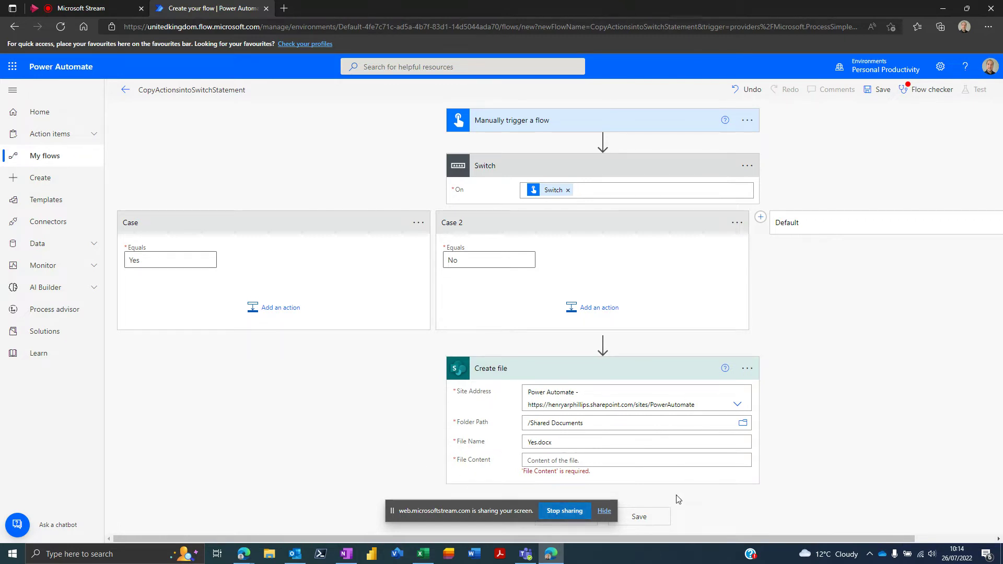
click(746, 369)
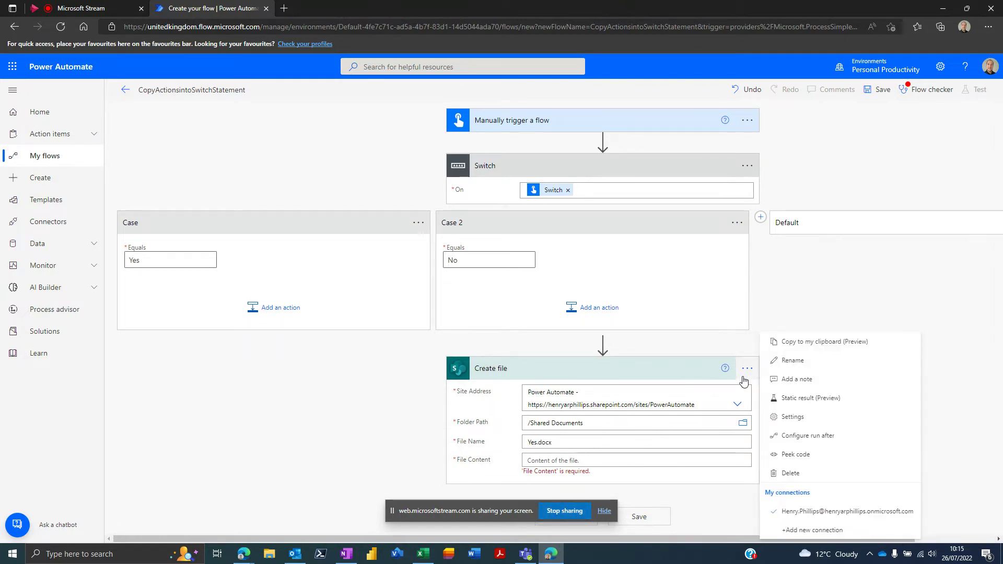
click(825, 341)
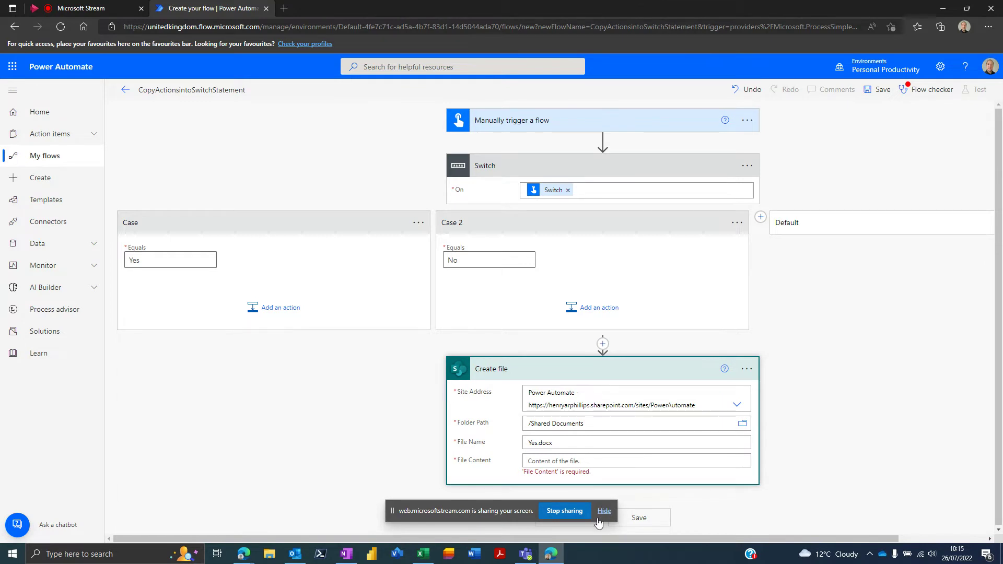
Step: Paste two clipboard copies as new steps, Create file 2 and Create file 3
click(603, 511)
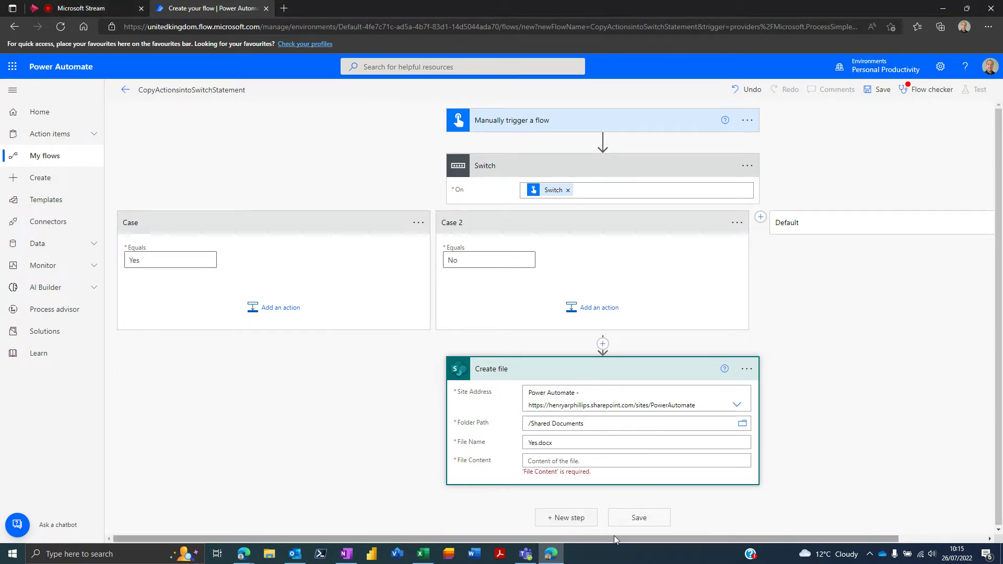
click(578, 512)
click(628, 301)
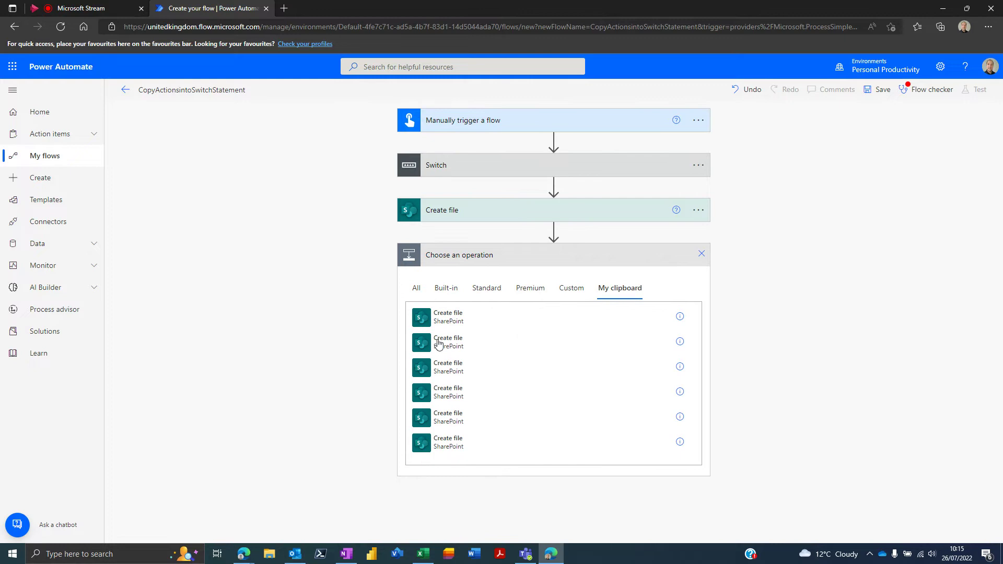
click(458, 320)
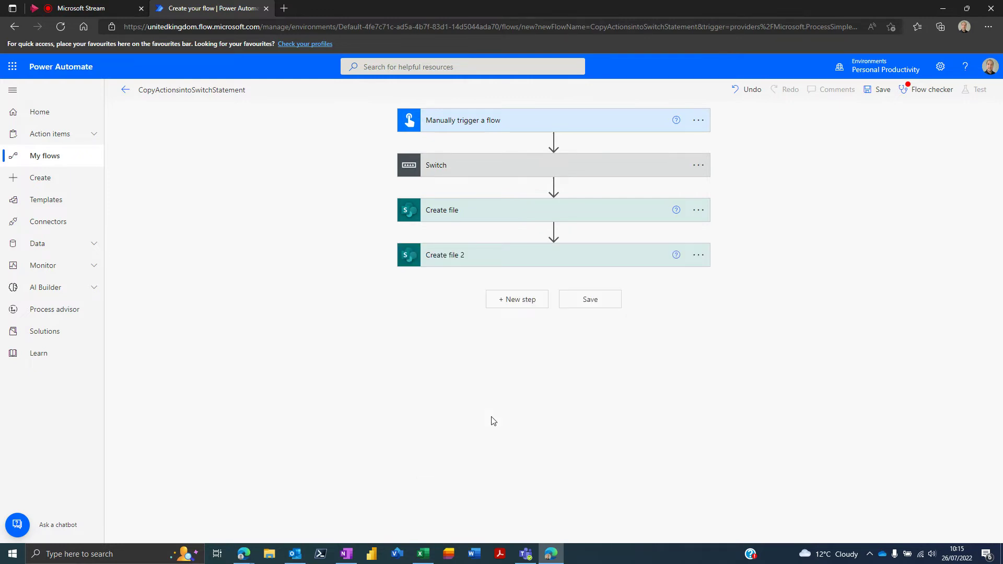
click(517, 300)
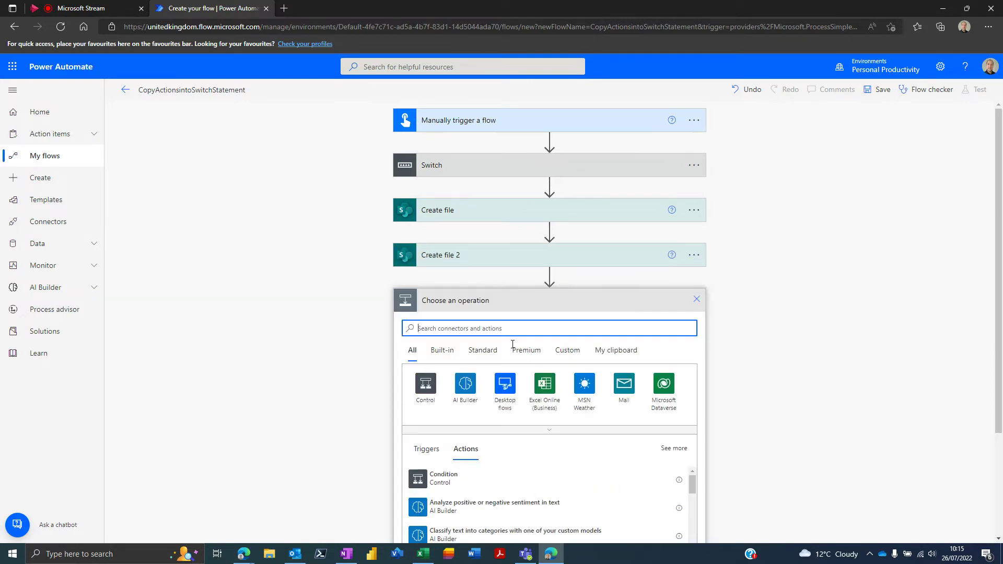
click(630, 349)
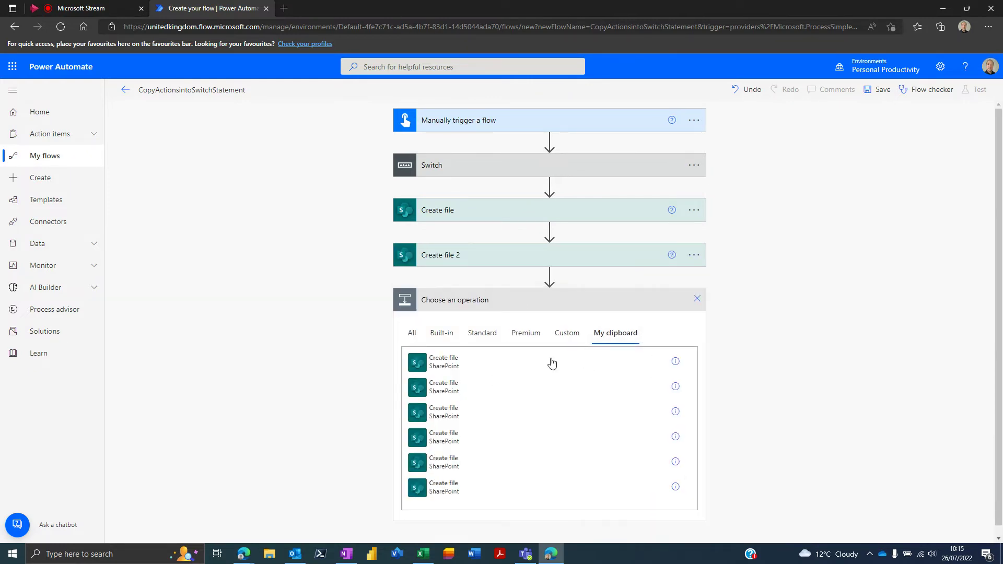
click(444, 416)
Step: Expand the three Create file cards and select the Switch
click(536, 301)
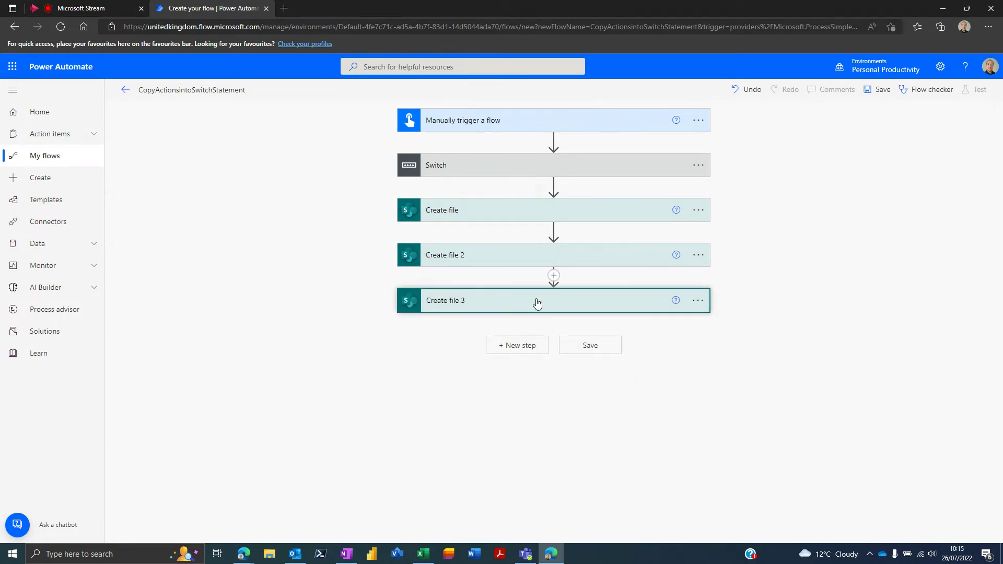
click(512, 252)
click(510, 211)
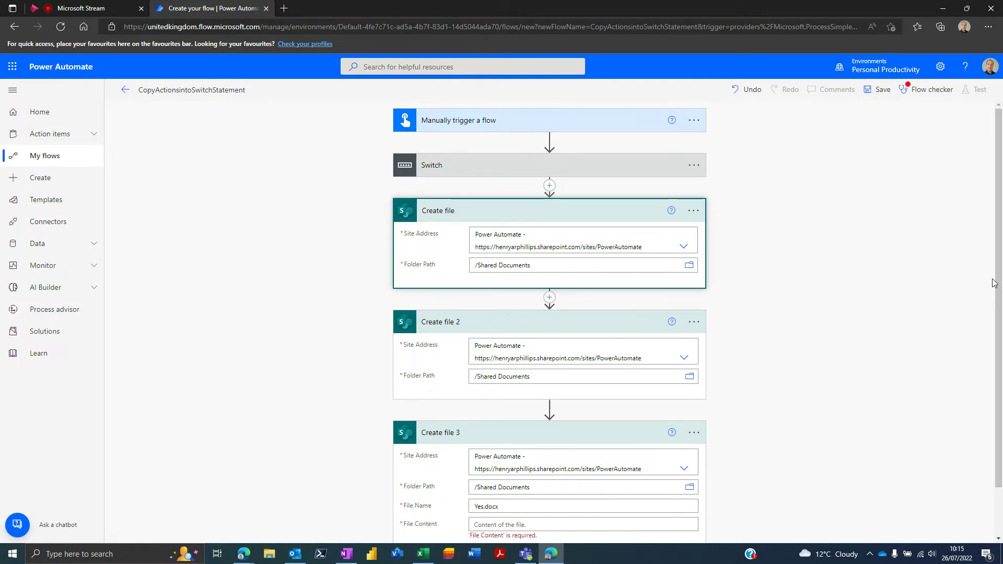
click(452, 166)
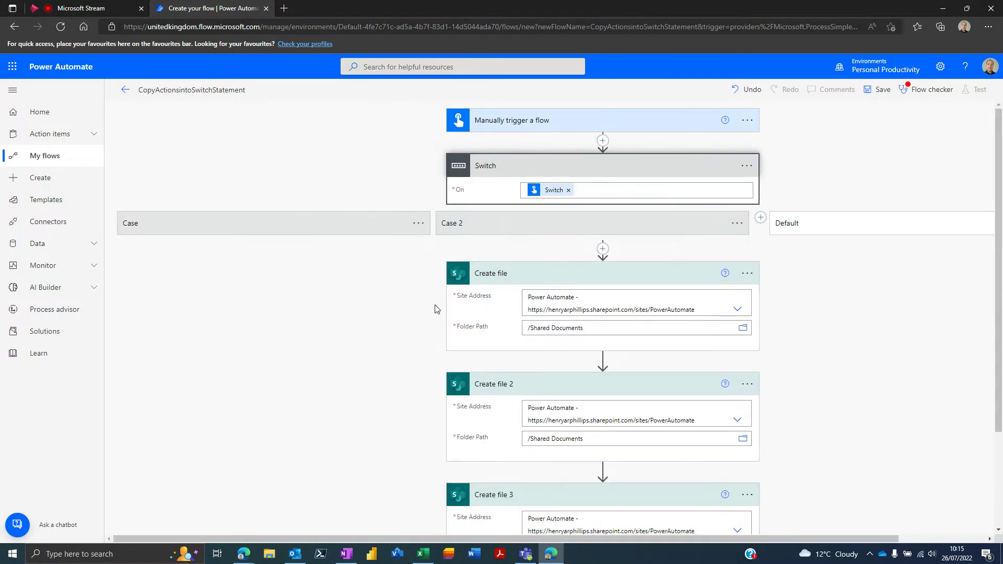
Step: Expand the Switch's Yes, No and Default cases and drag Create file, Create file 2, Create file 3 into them
click(347, 224)
click(500, 228)
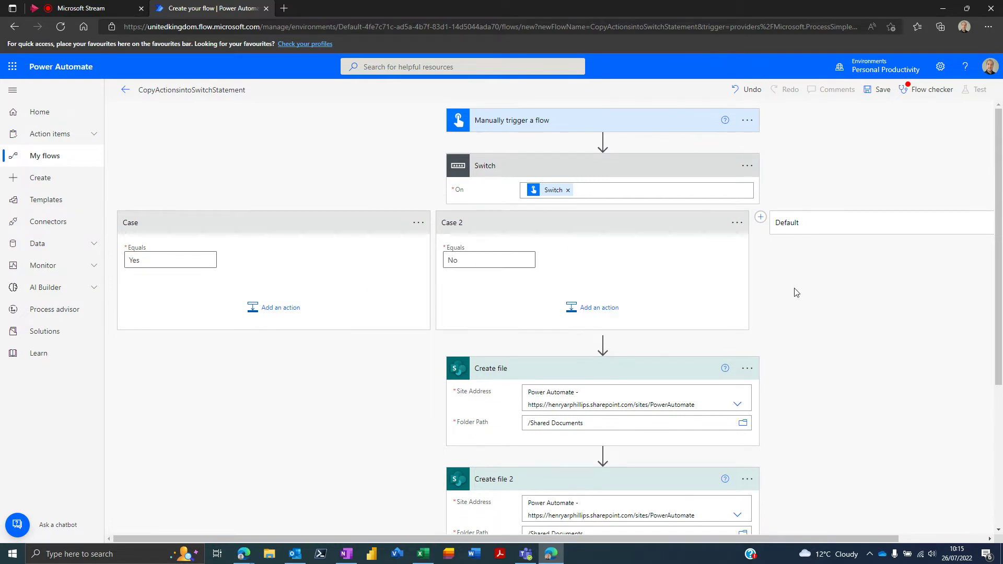
click(813, 220)
scroll(815, 220, down, 3)
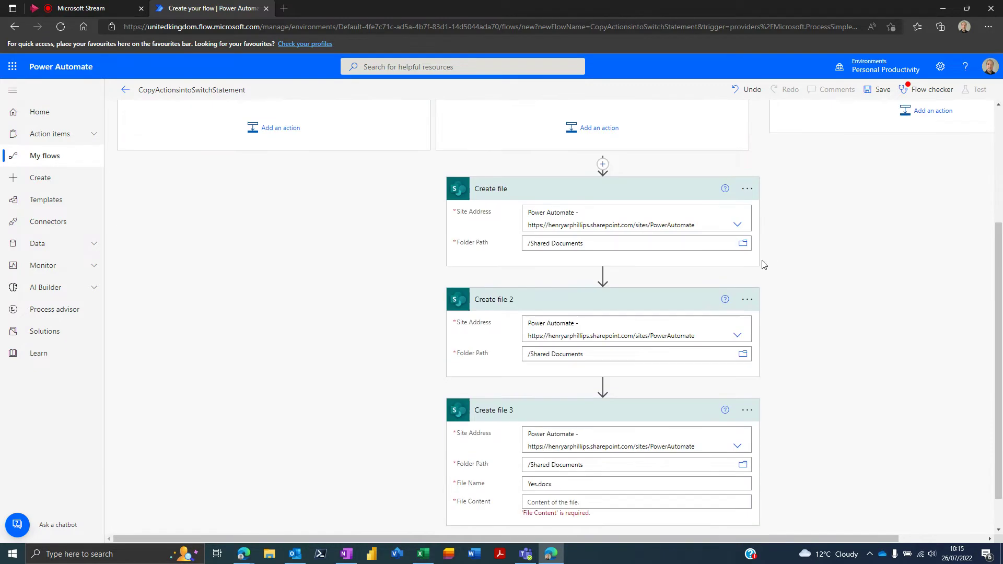
scroll(804, 172, up, 2)
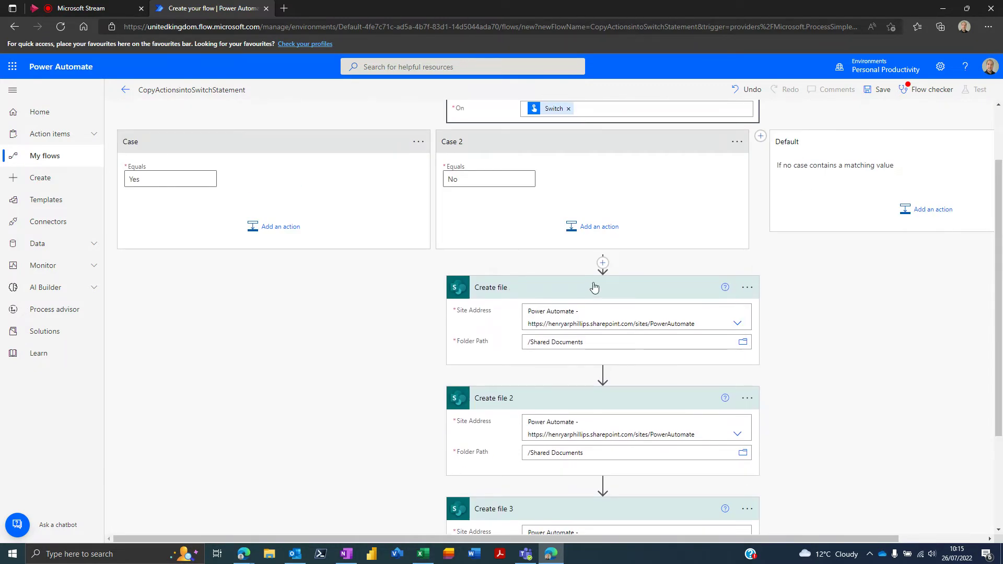
drag(594, 287, 271, 248)
drag(541, 427, 600, 297)
drag(618, 437, 863, 329)
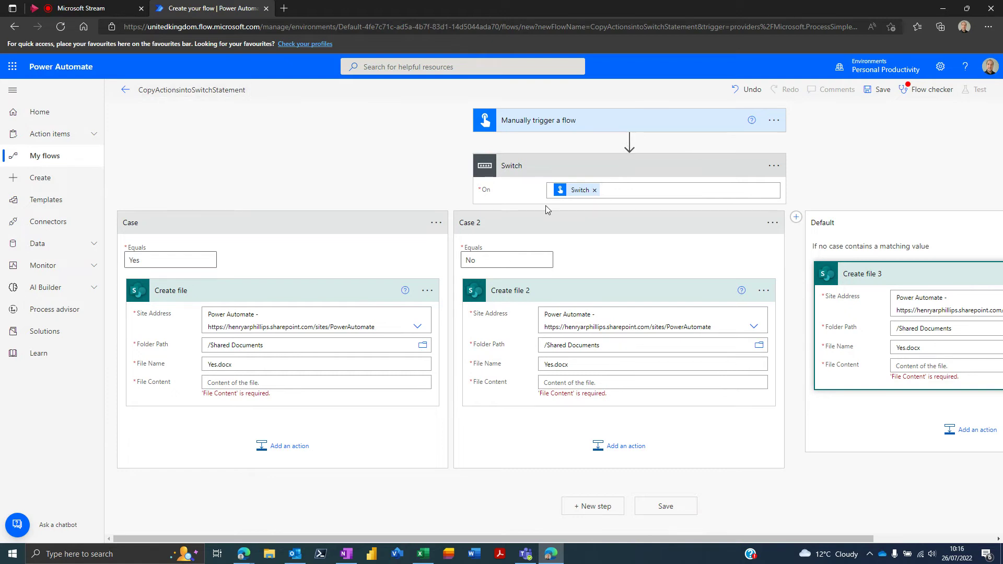
Step: Insert a Control > Scope after the trigger and drag the Switch into it
click(629, 144)
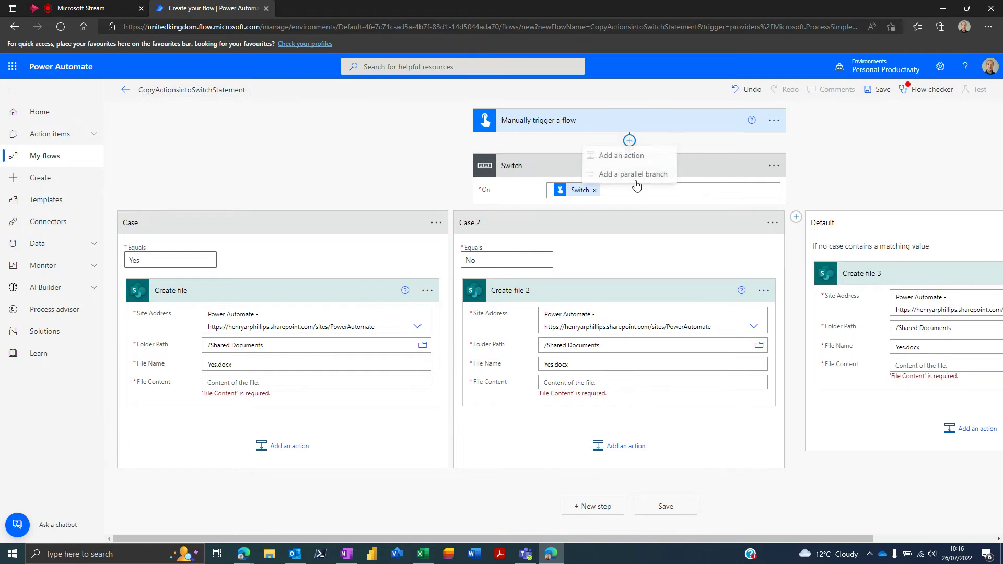
click(627, 157)
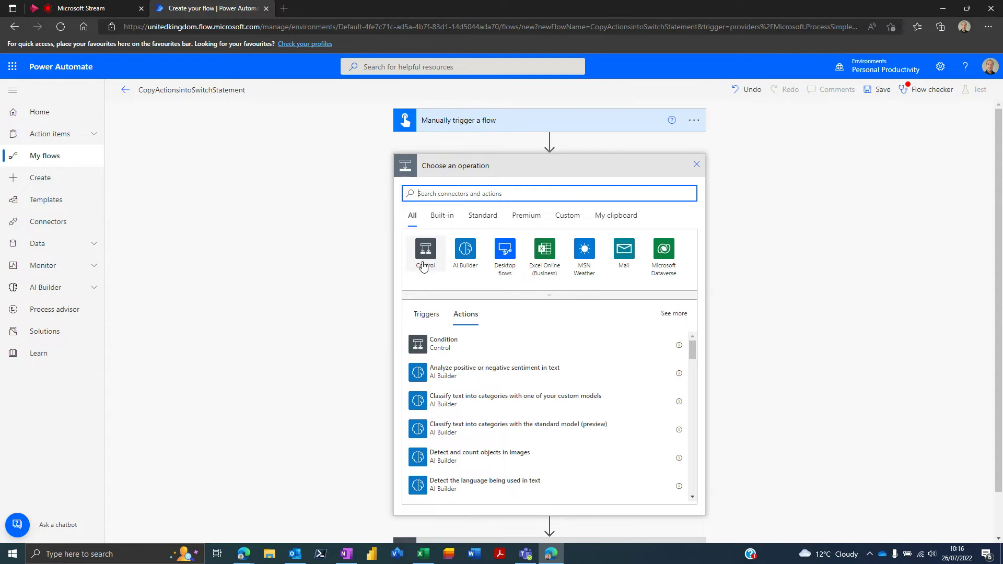
click(423, 266)
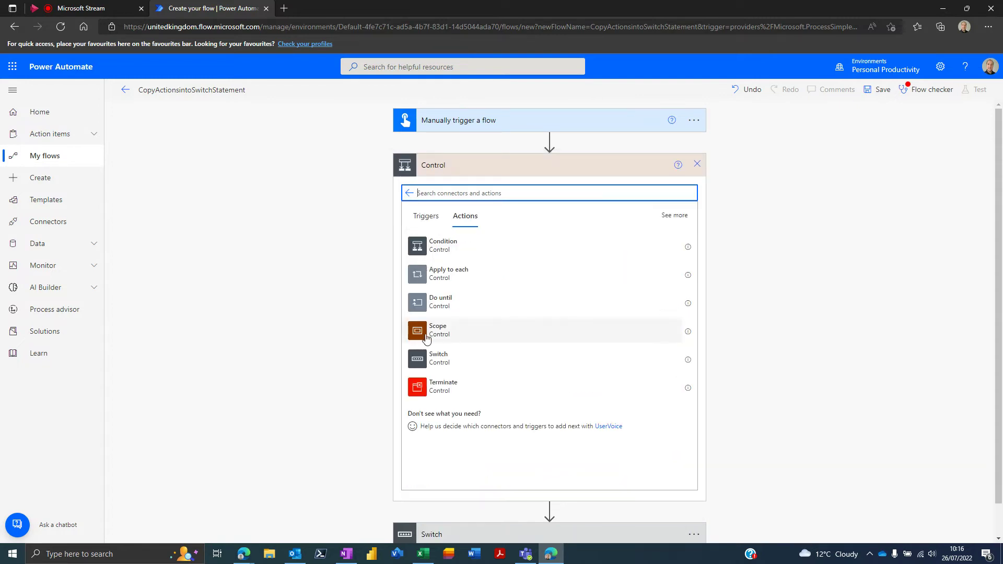
click(426, 334)
drag(502, 288, 513, 196)
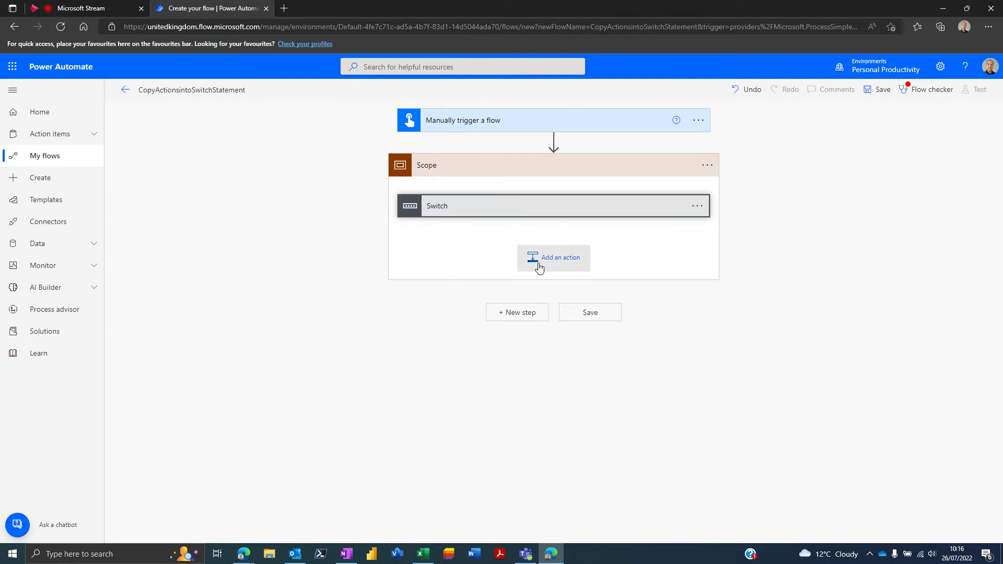
Step: Move the Yes case's Create file out to sit below the Scope
click(538, 207)
click(351, 276)
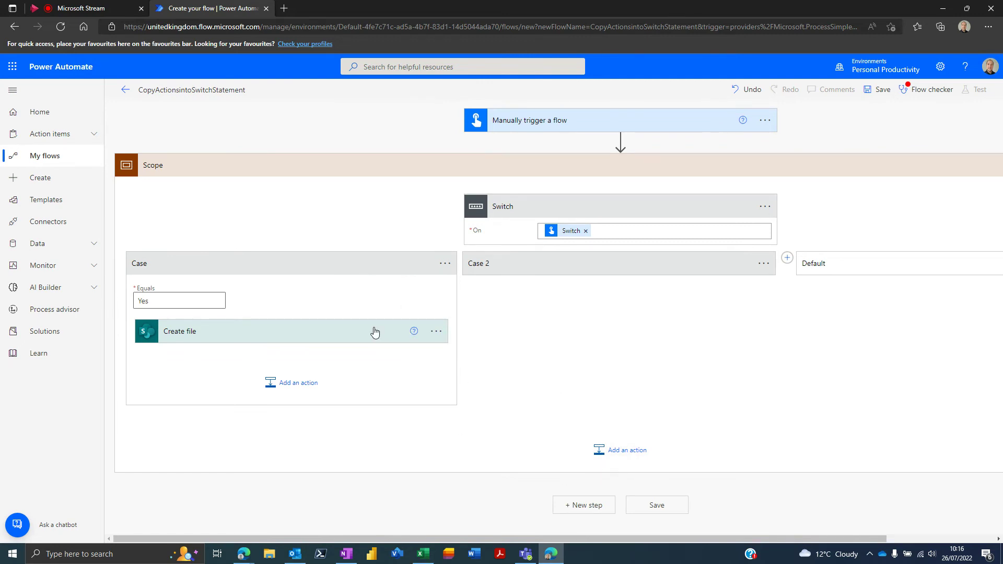
drag(374, 331, 606, 486)
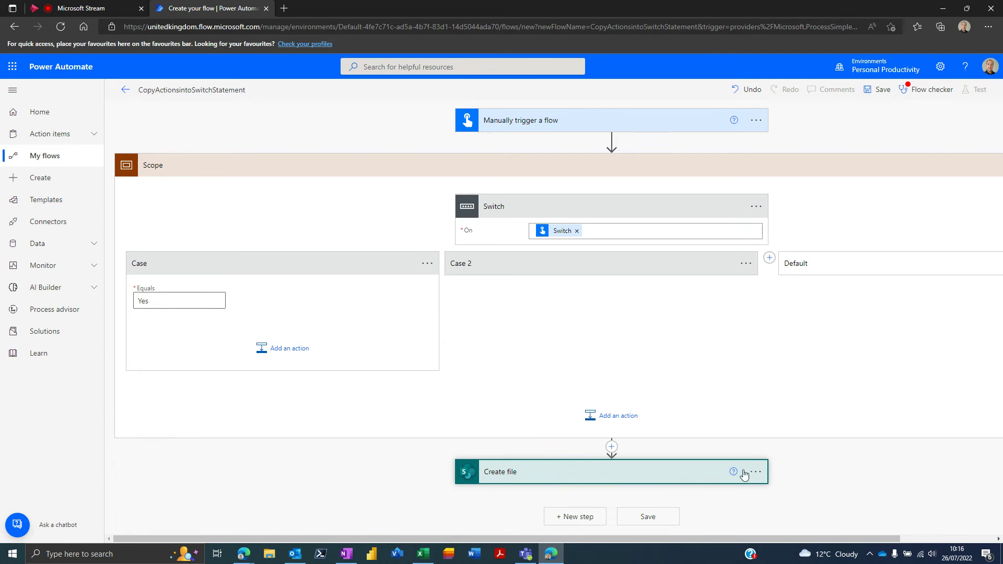
click(760, 473)
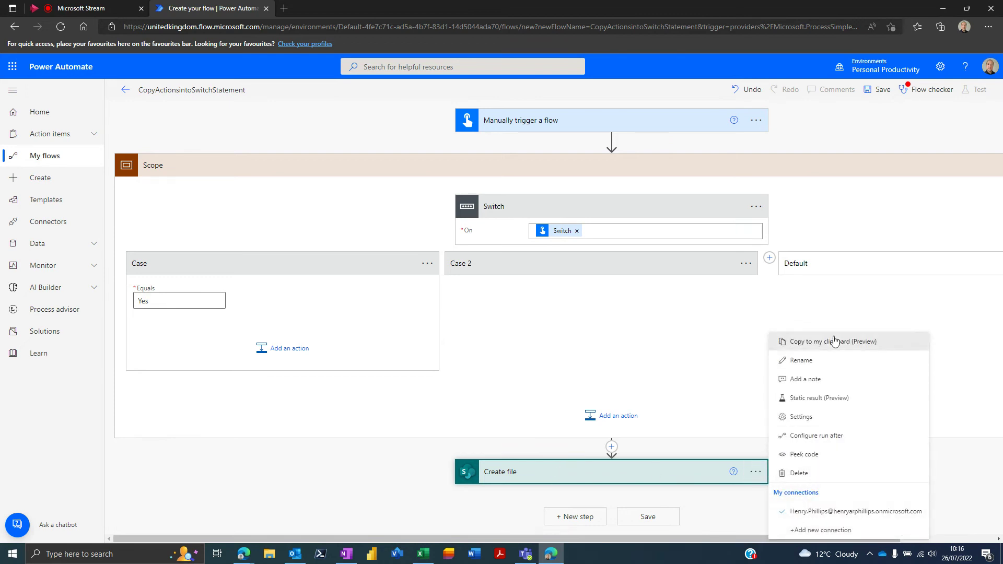
click(815, 342)
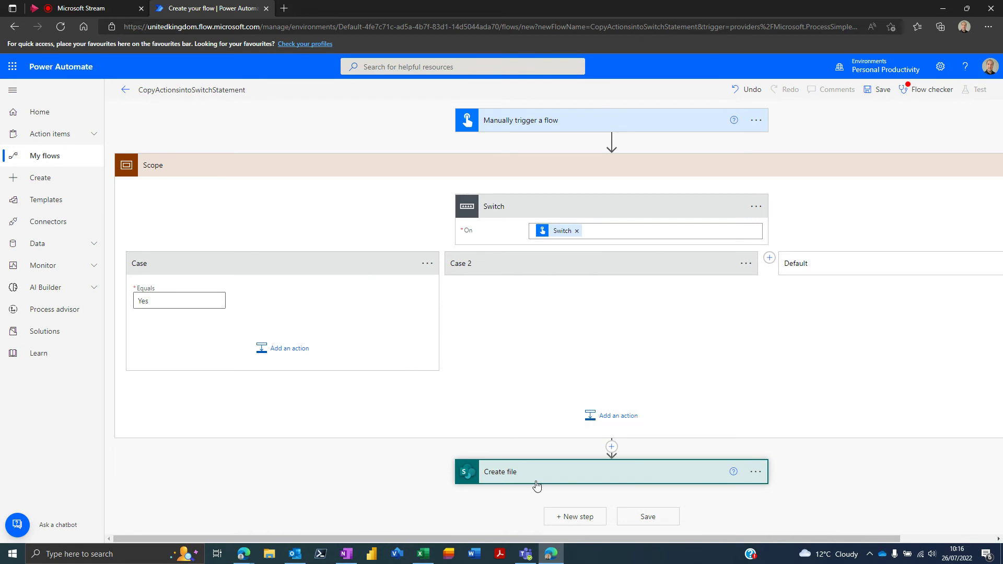
drag(556, 476, 309, 329)
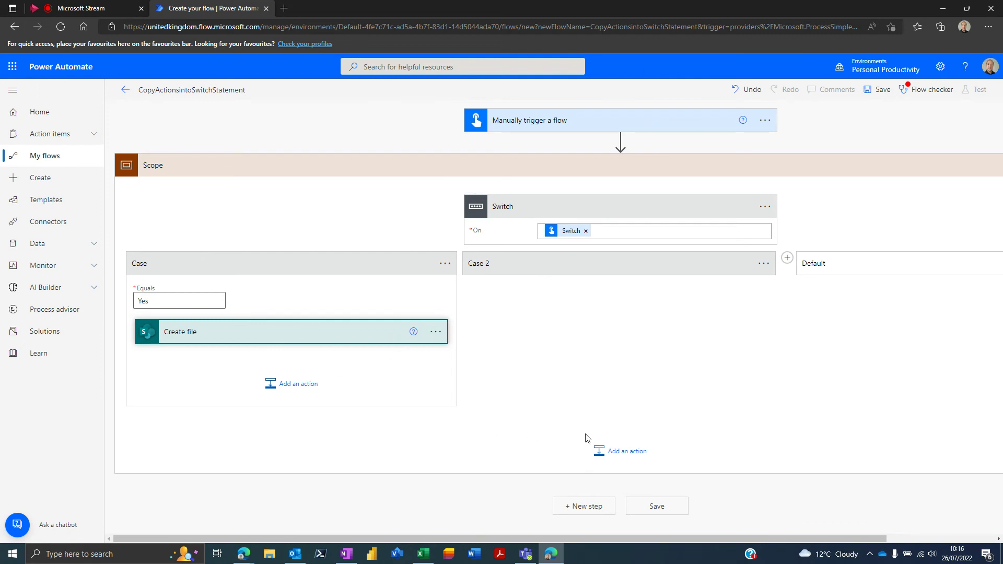
drag(352, 333, 576, 437)
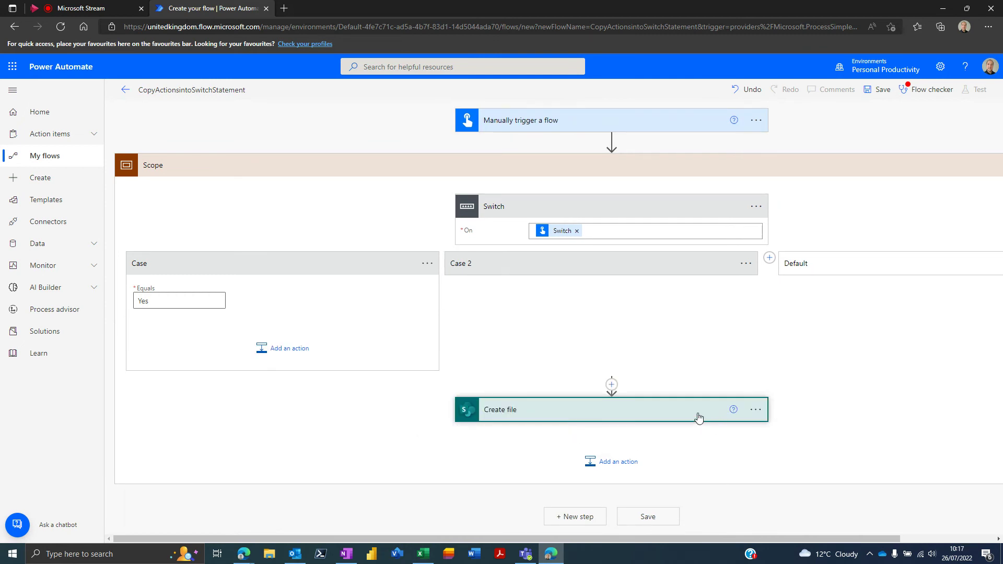
drag(698, 416, 339, 329)
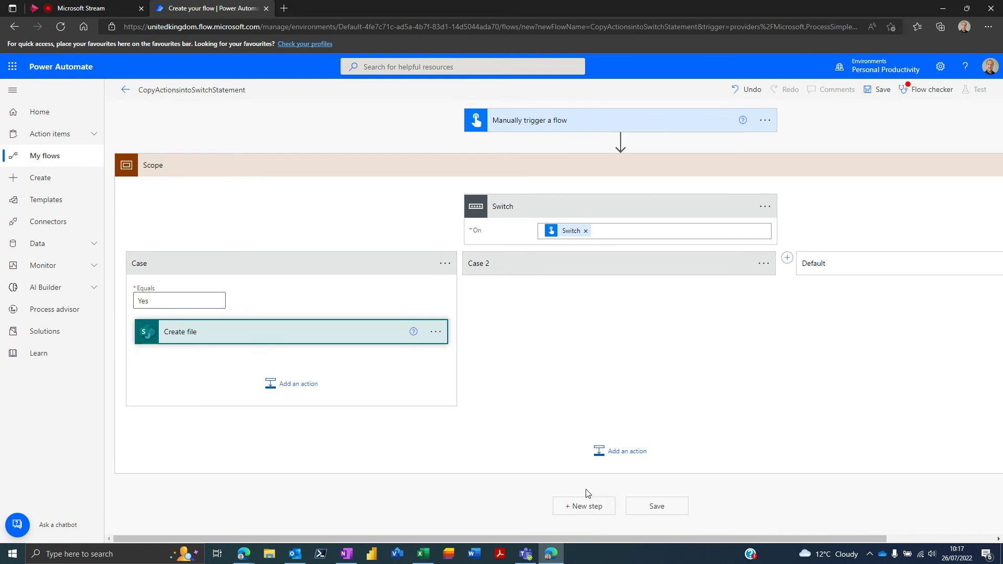